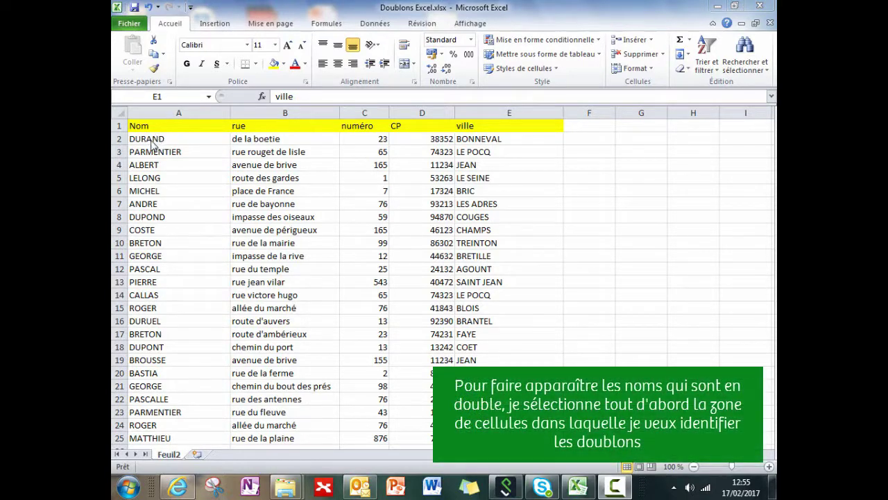
# - Select names A2:A25 and start the Valeurs en double conditional formatting rule
pyautogui.moveTo(150, 139); pyautogui.dragTo(149, 393)
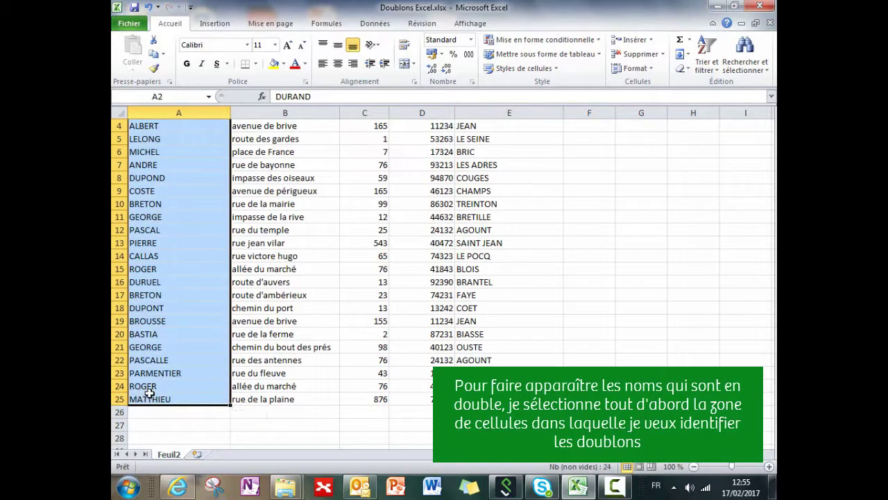
pyautogui.scroll(1, 149, 393)
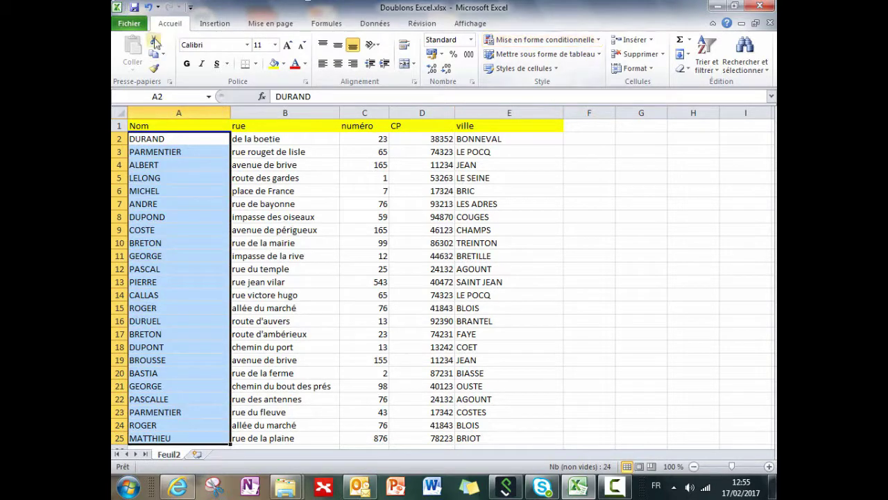
pyautogui.click(598, 44)
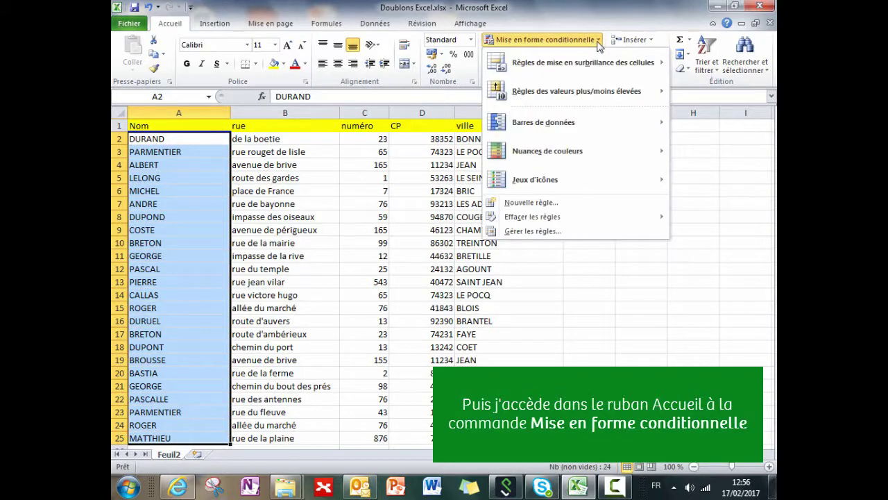
pyautogui.moveTo(593, 62)
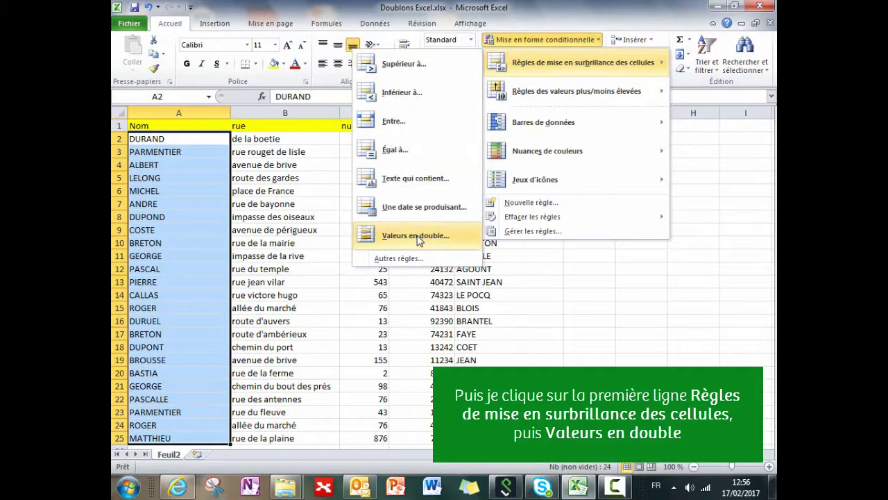
pyautogui.click(416, 236)
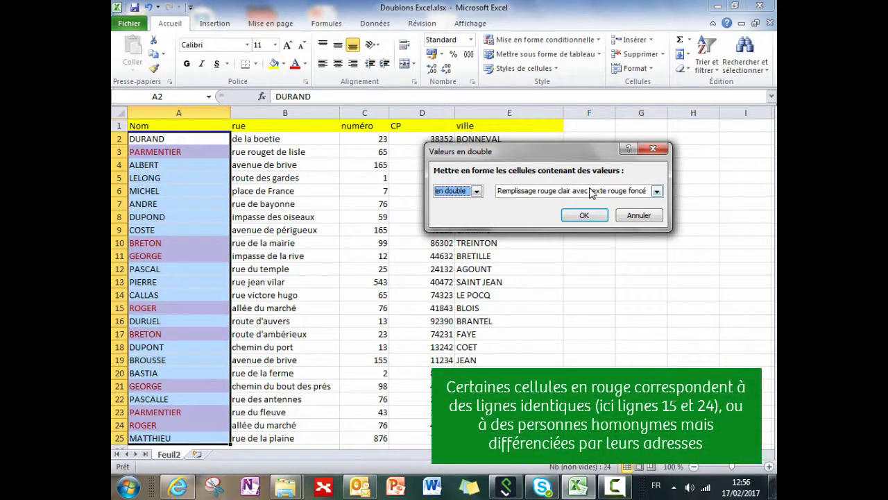
# - Apply light red fill with dark red text to duplicate names, then deselect column A
pyautogui.click(604, 221)
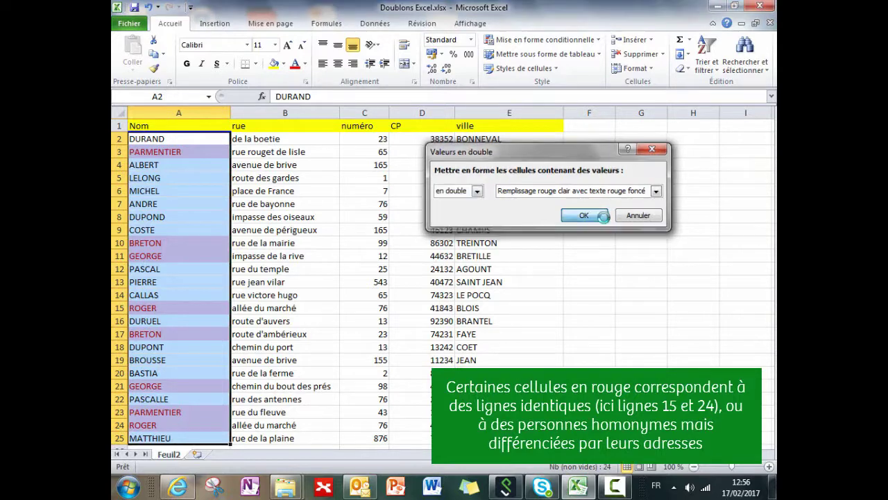
pyautogui.click(240, 217)
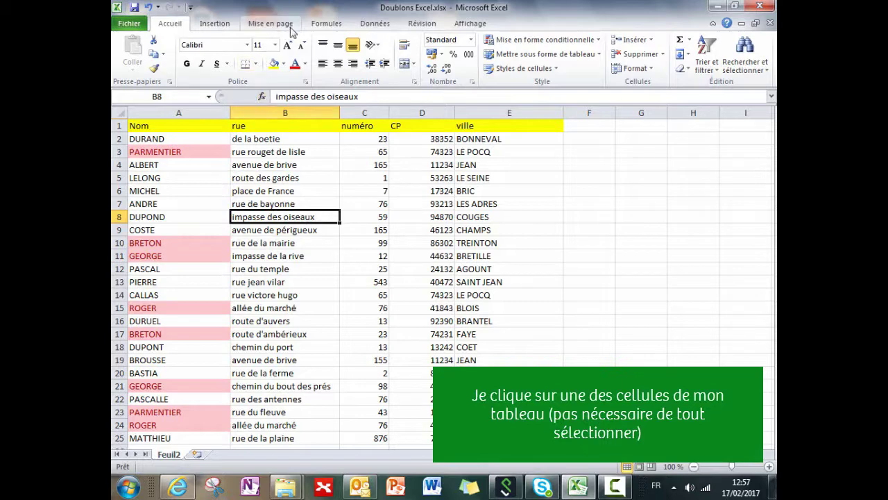
# - Open Supprimer les doublons from the Données tab and move the dialog aside
pyautogui.click(375, 25)
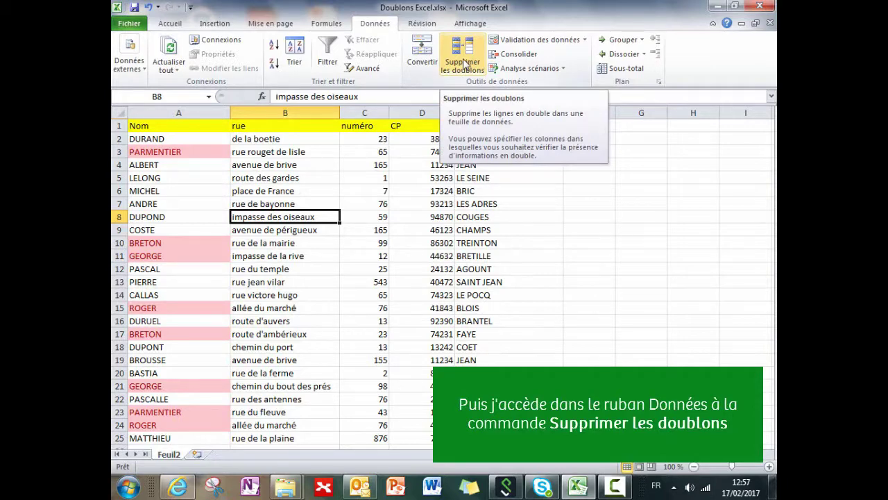
pyautogui.click(464, 64)
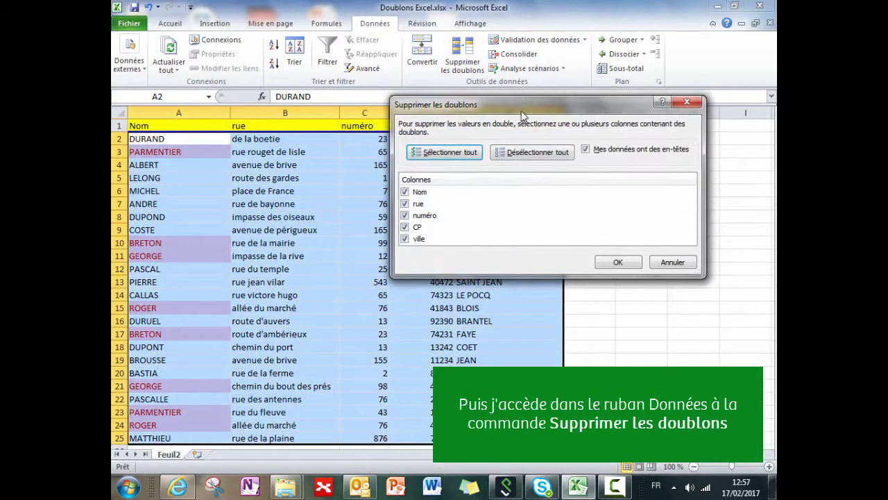
pyautogui.moveTo(520, 99); pyautogui.dragTo(514, 116)
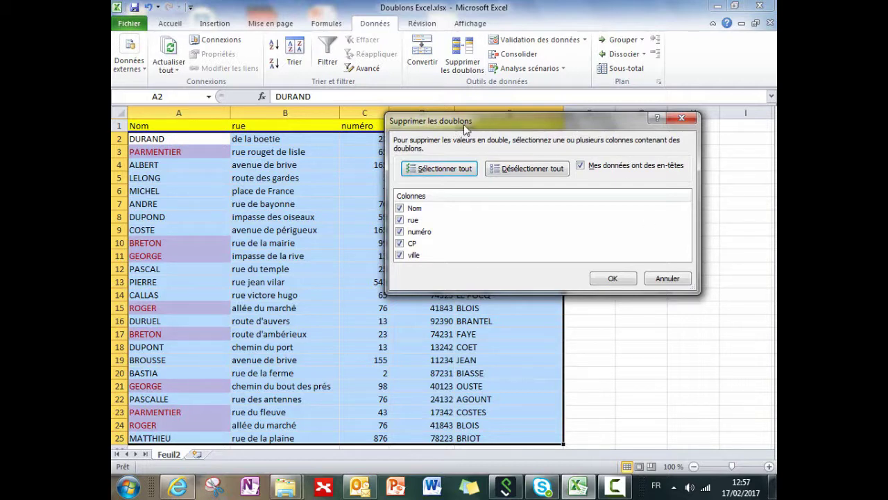
# - Remove rows duplicated across all five columns and dismiss the summary message
pyautogui.click(612, 278)
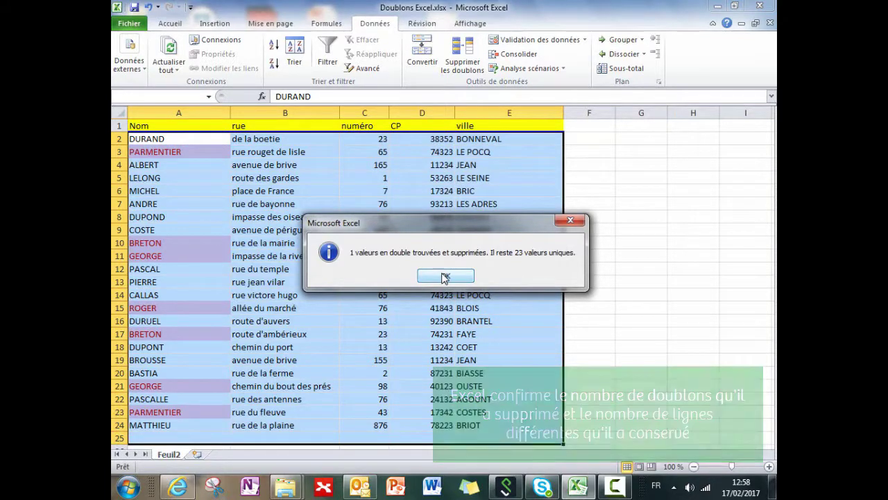
pyautogui.click(445, 277)
pyautogui.click(236, 217)
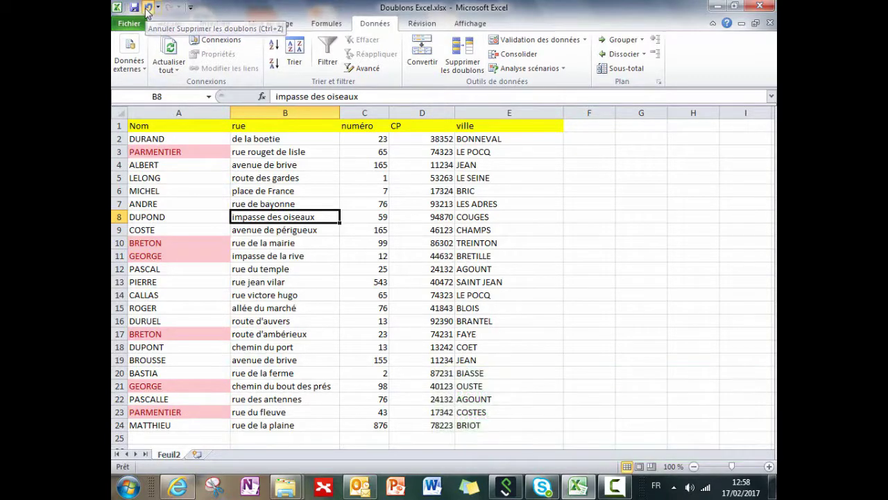
# - Undo the row removal and reopen Supprimer les doublons
pyautogui.click(147, 9)
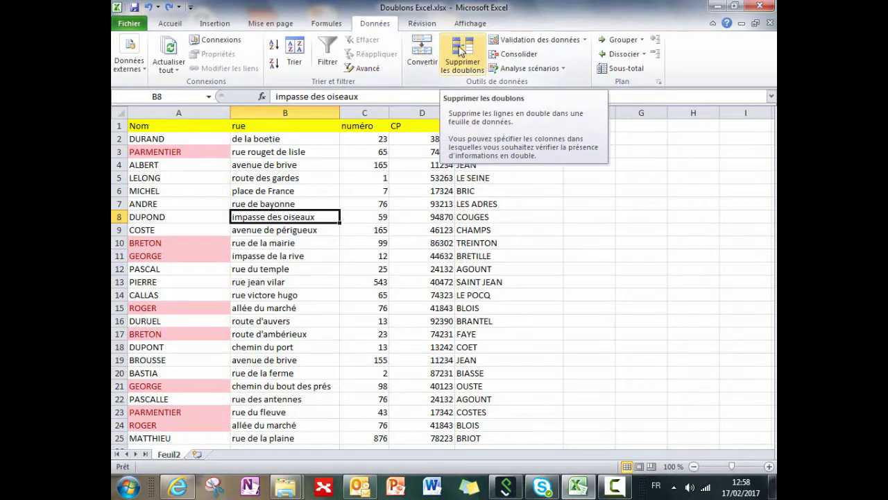
pyautogui.click(459, 50)
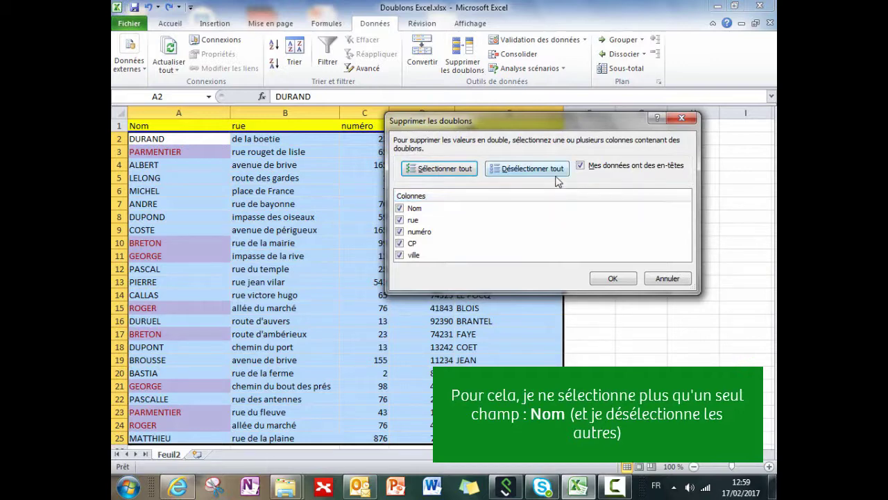
# - Remove duplicates comparing only the Nom column, deleting 4 rows, and move the summary aside
pyautogui.click(555, 173)
pyautogui.click(400, 208)
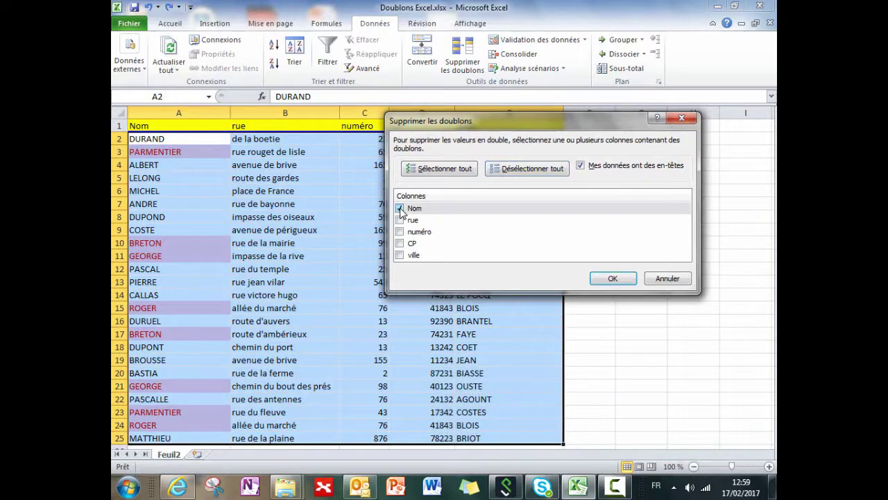
pyautogui.click(614, 279)
pyautogui.click(615, 278)
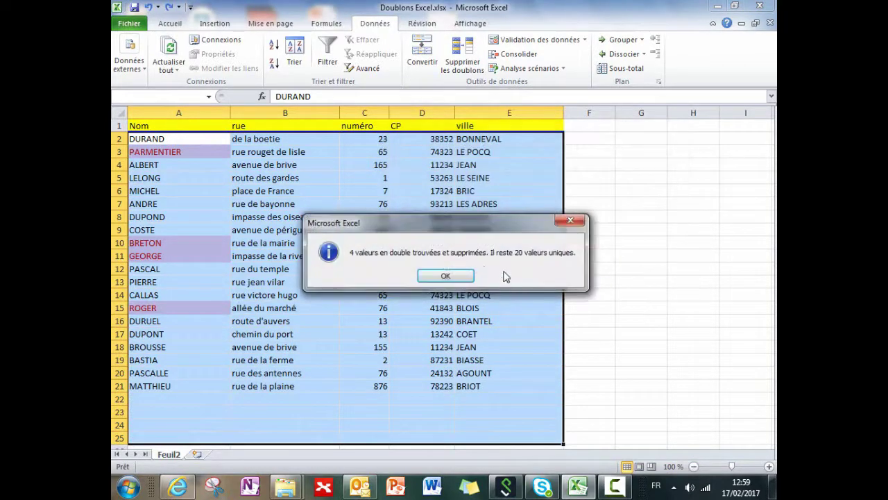
pyautogui.moveTo(529, 195); pyautogui.dragTo(602, 168)
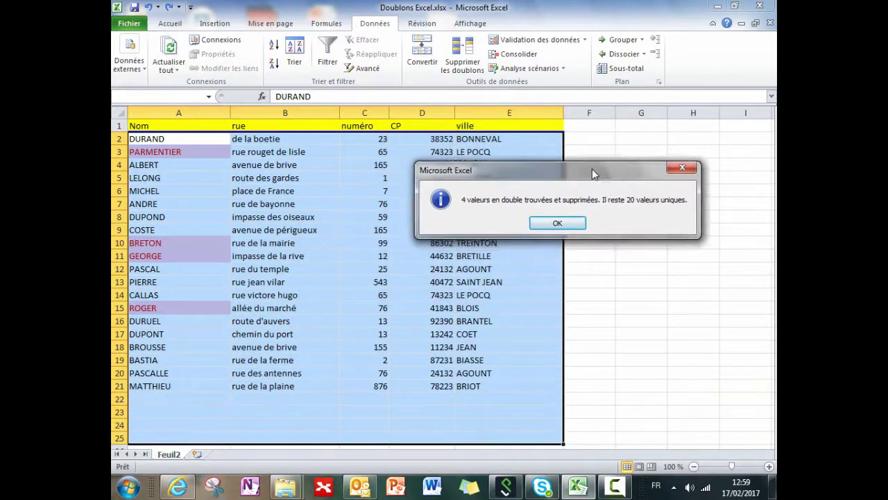
# - Close the message reporting 4 duplicates removed and 20 unique values
pyautogui.click(564, 220)
pyautogui.click(278, 216)
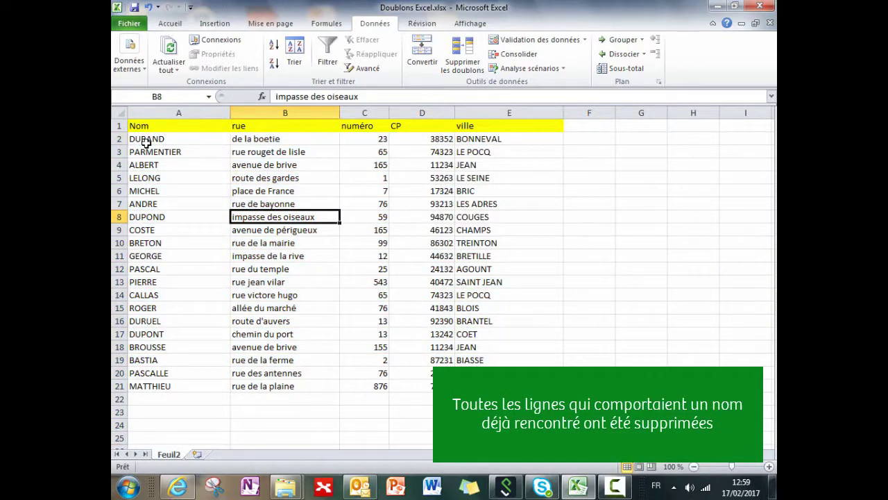